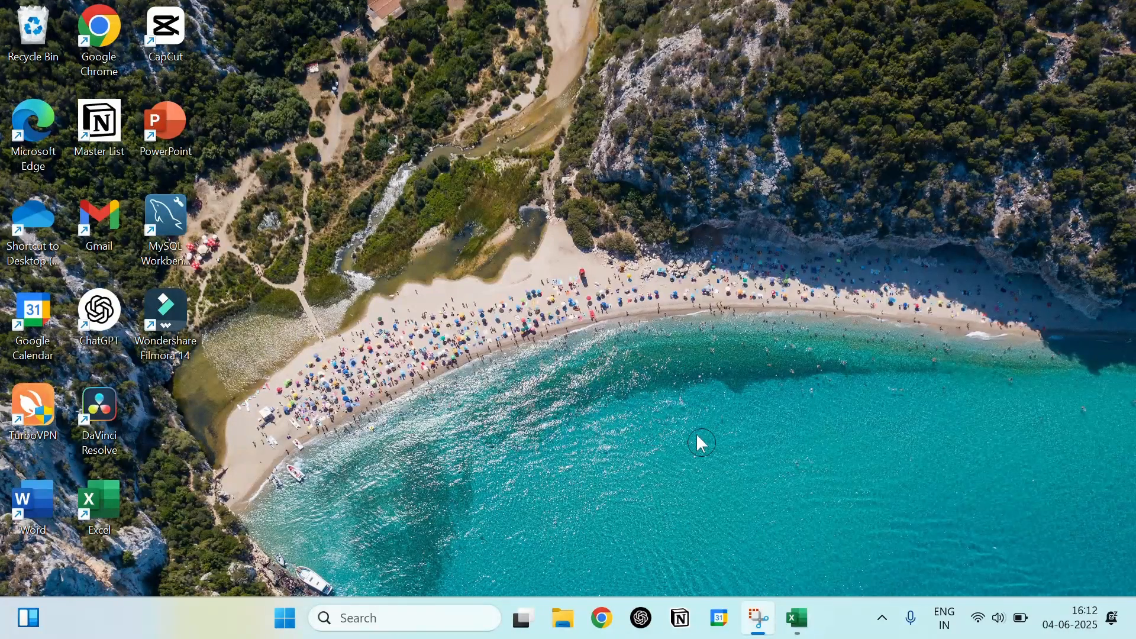
Step: Switch to the Excel workbook and enter the first name of the person in A1 into cell B1
{"action": "left_click", "coordinate": [798, 617]}
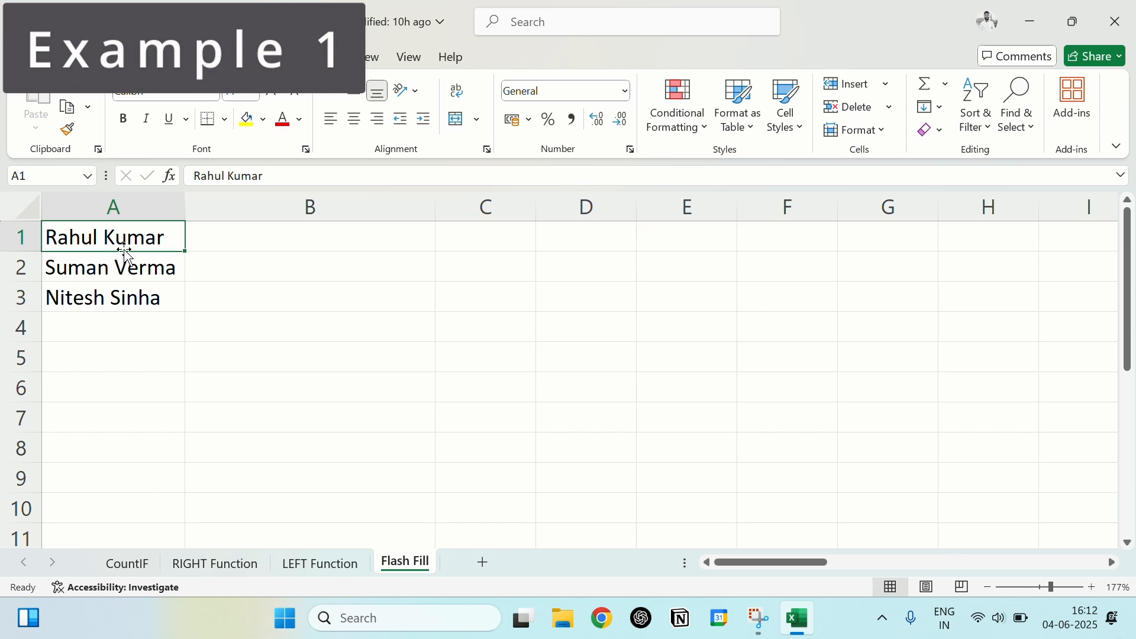
{"action": "left_click", "coordinate": [245, 241]}
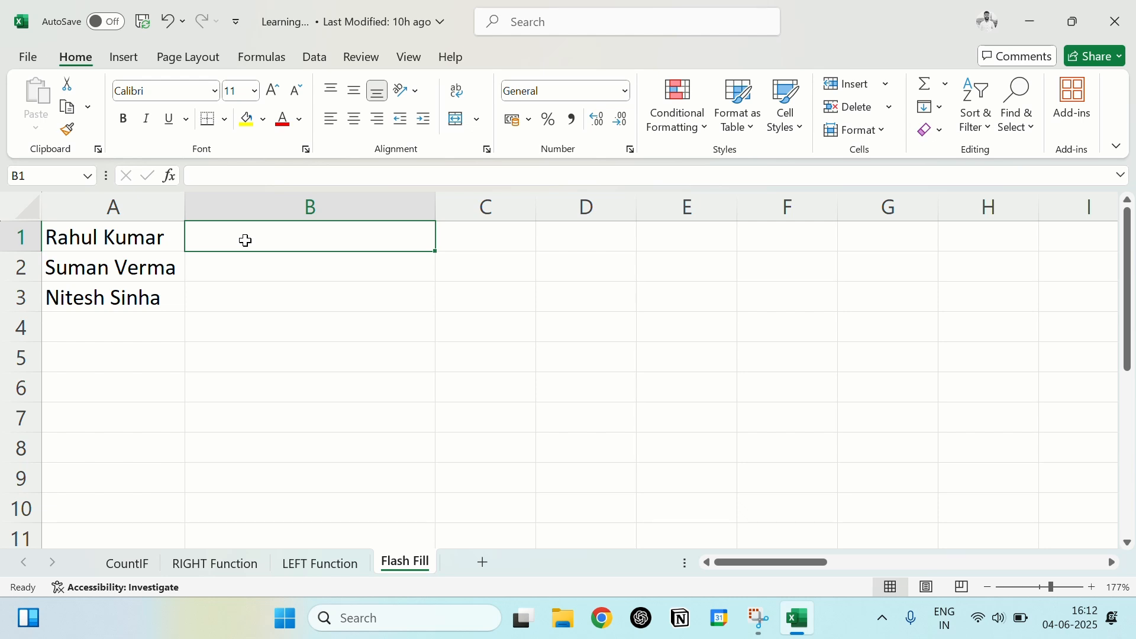
{"action": "type", "text": "Rahul"}
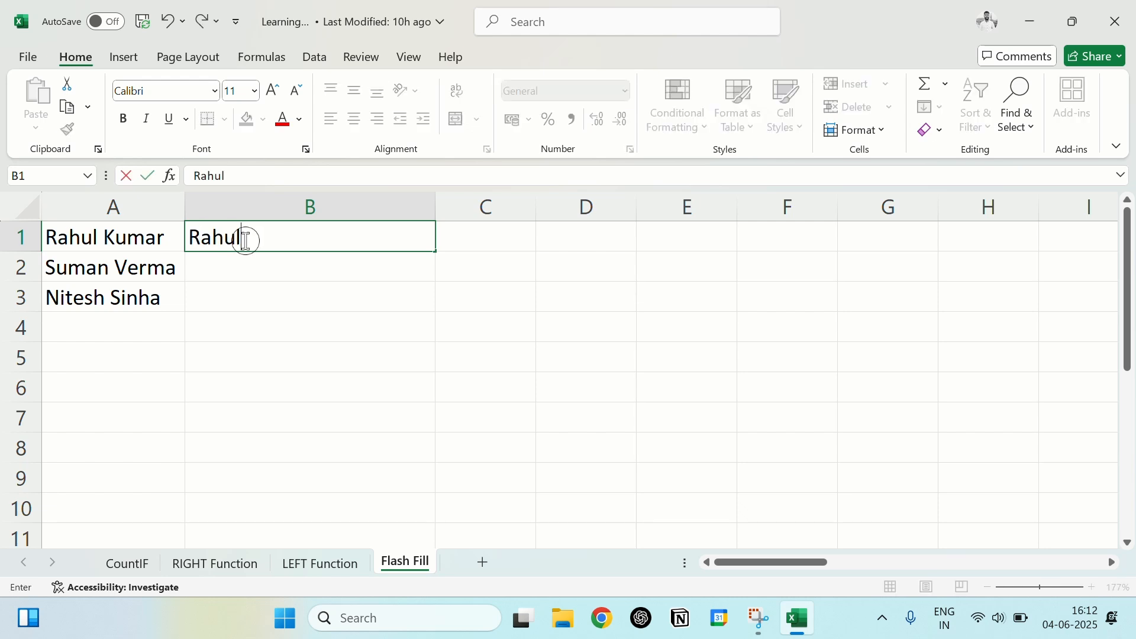
{"action": "key", "text": "Return"}
Step: Try Flash Fill on column B using the first name in B1 as the example, and undo the fill
{"action": "left_click", "coordinate": [245, 240]}
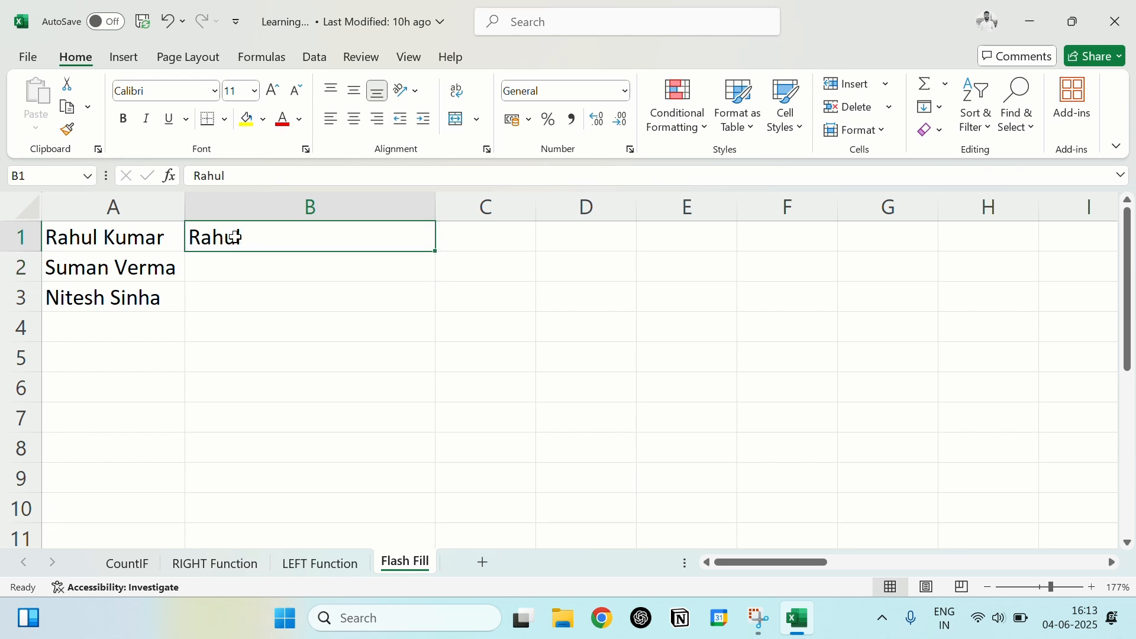
{"action": "key", "text": "ctrl+e"}
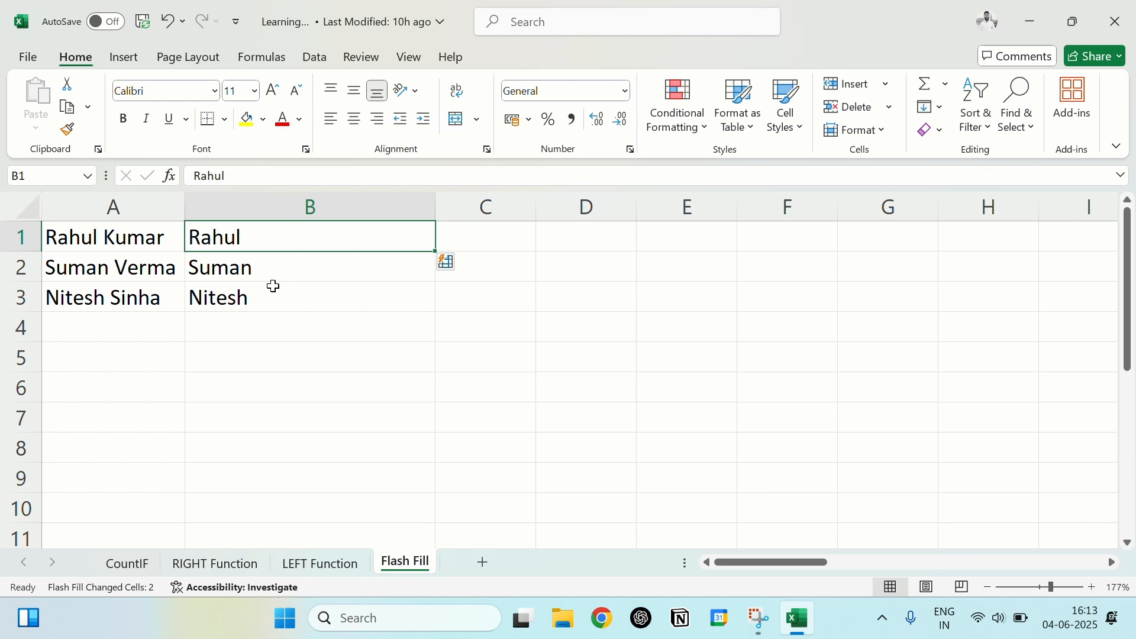
{"action": "key", "text": "ctrl+z"}
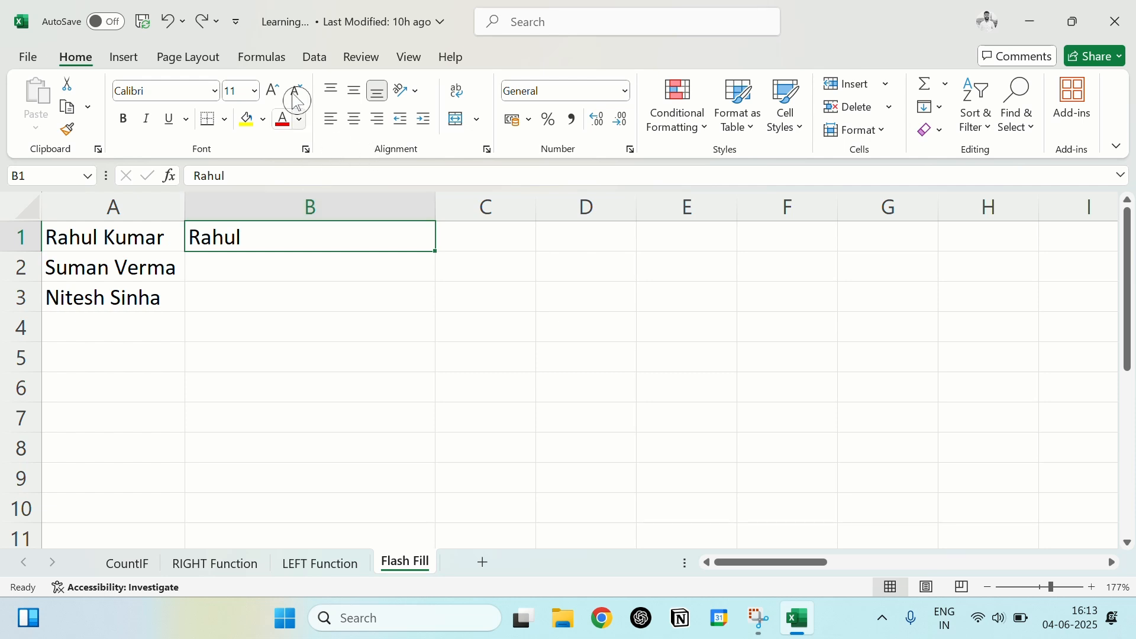
Step: Flash Fill the remaining first names in column B from the example in B1
{"action": "left_click", "coordinate": [311, 63]}
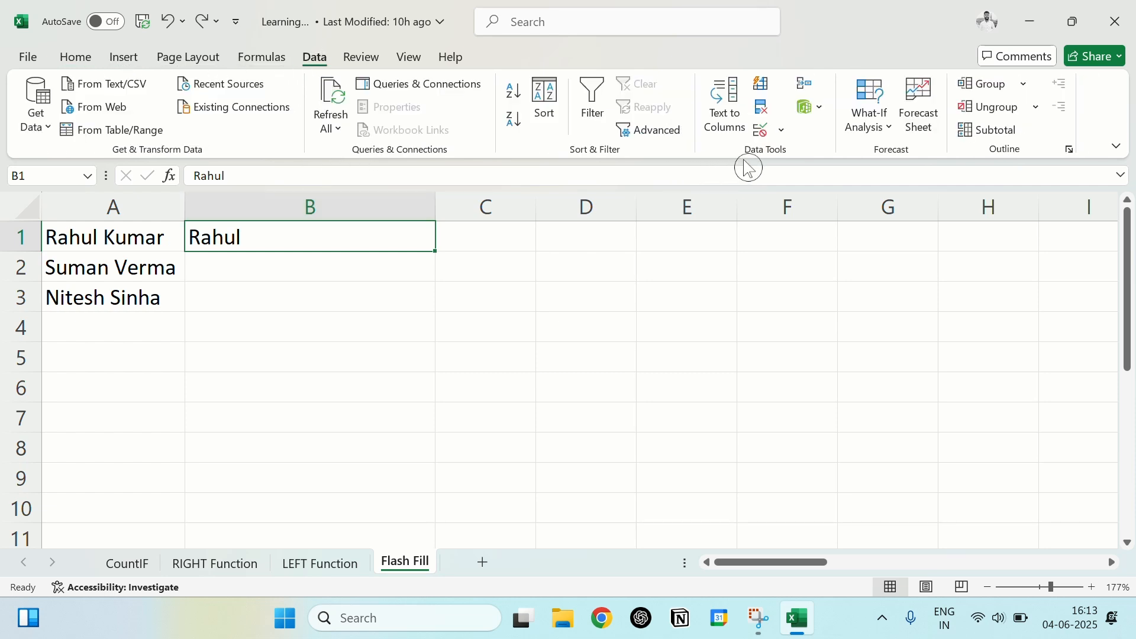
{"action": "left_click", "coordinate": [762, 90]}
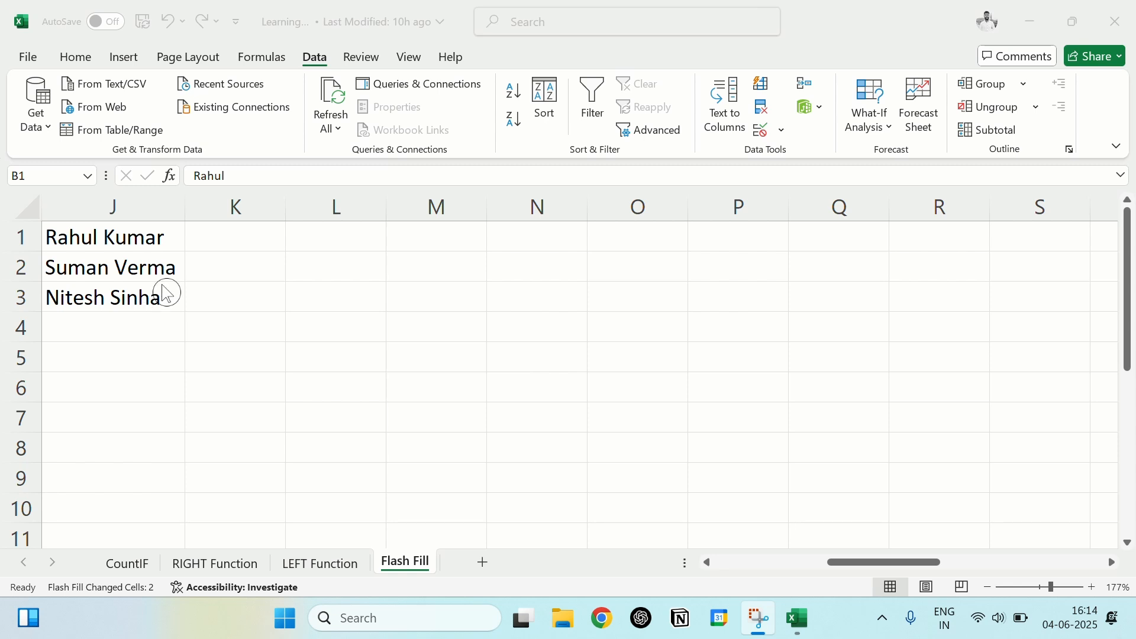
Step: Enter a lowercase firstname.lastname Gmail address in K1 for the person in J1, and autofit column K
{"action": "left_click", "coordinate": [223, 236]}
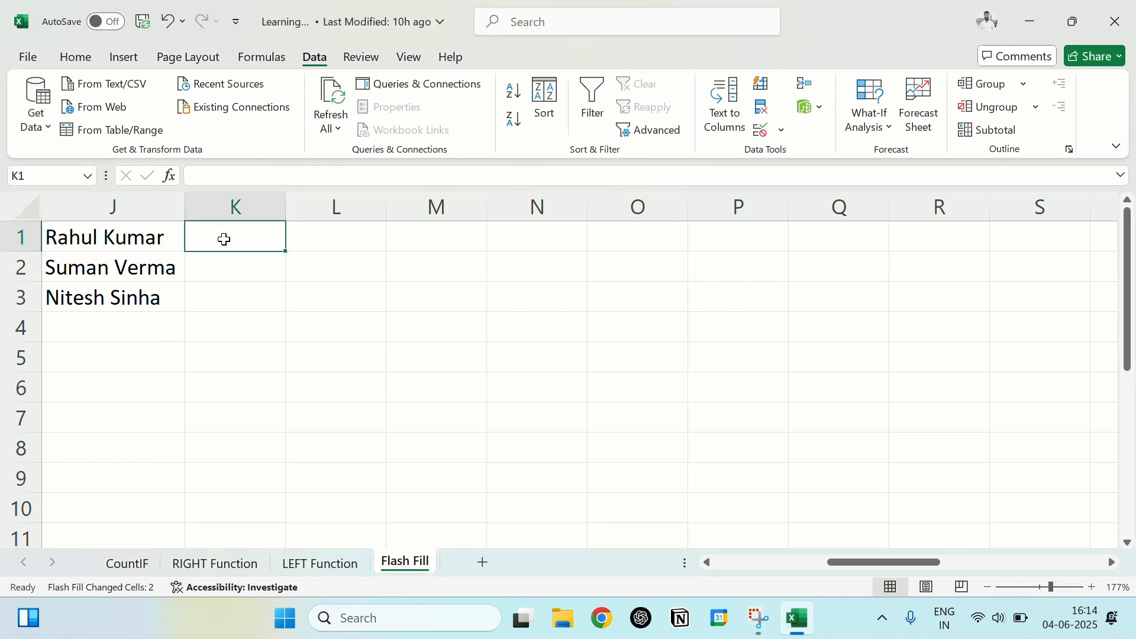
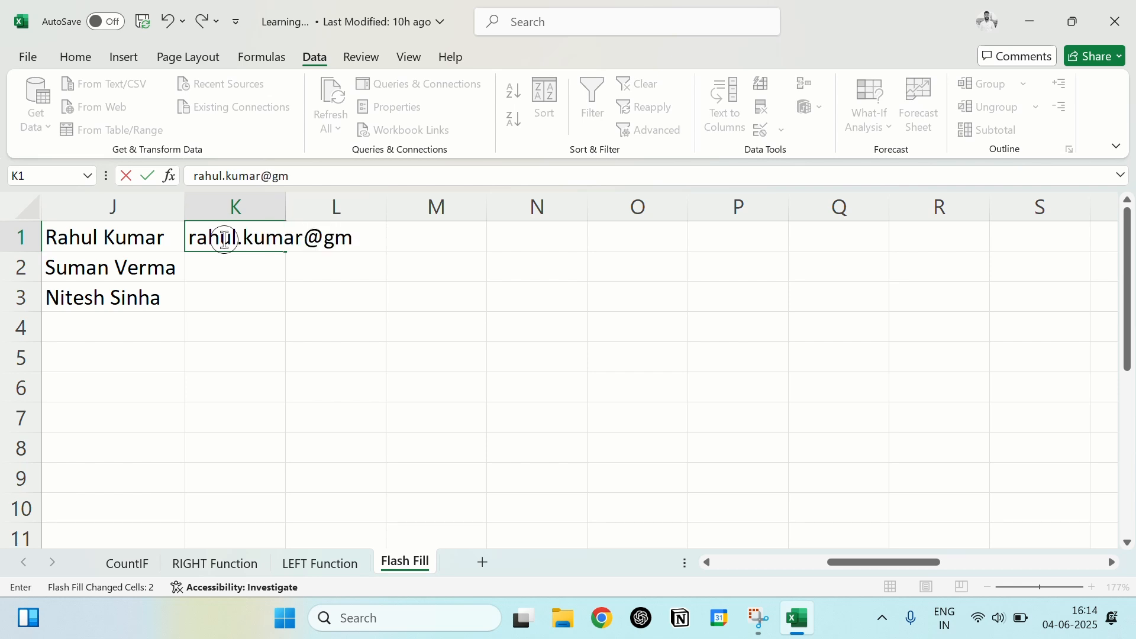
{"action": "key", "text": "Return"}
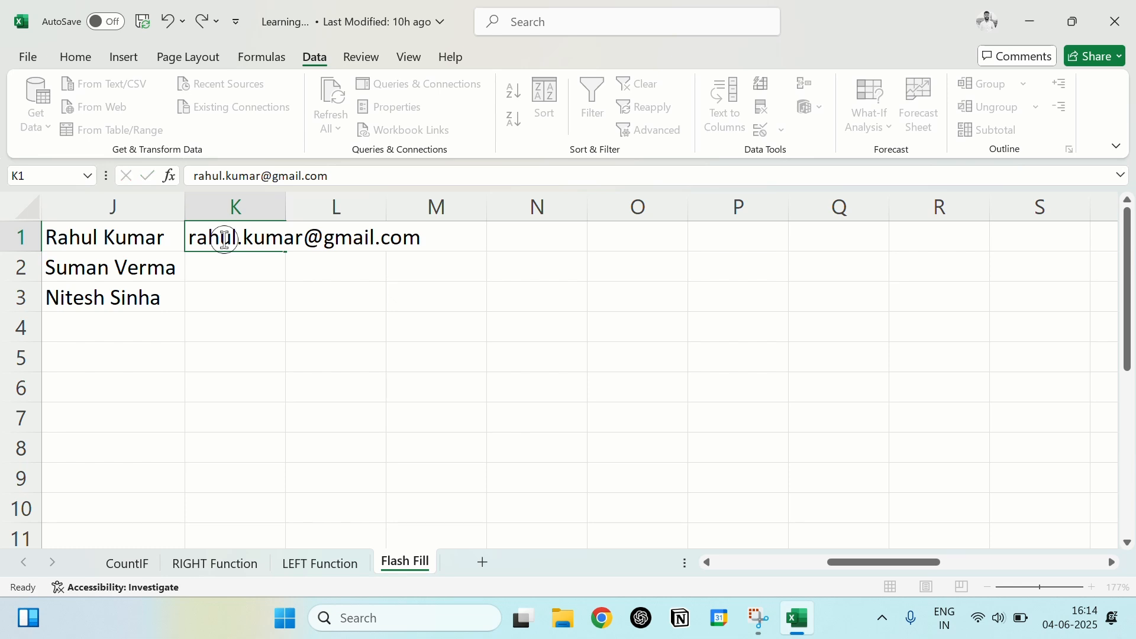
{"action": "double_click", "coordinate": [287, 208]}
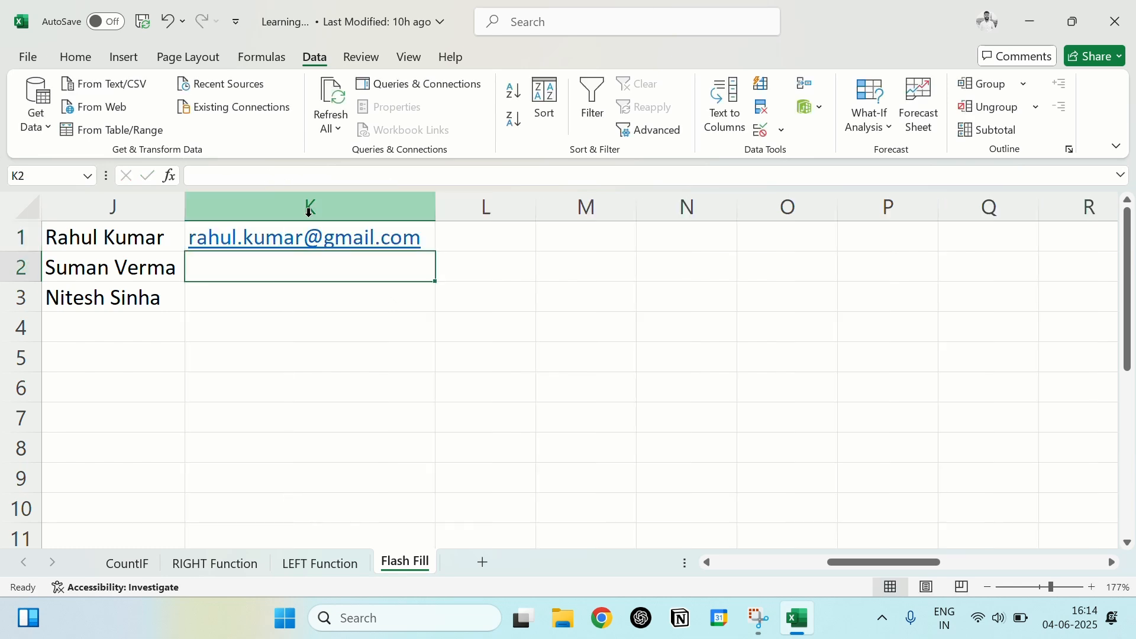
Step: Try Flash Fill on column K using the e-mail address in K1 as the example, and undo the fill
{"action": "left_click", "coordinate": [433, 239]}
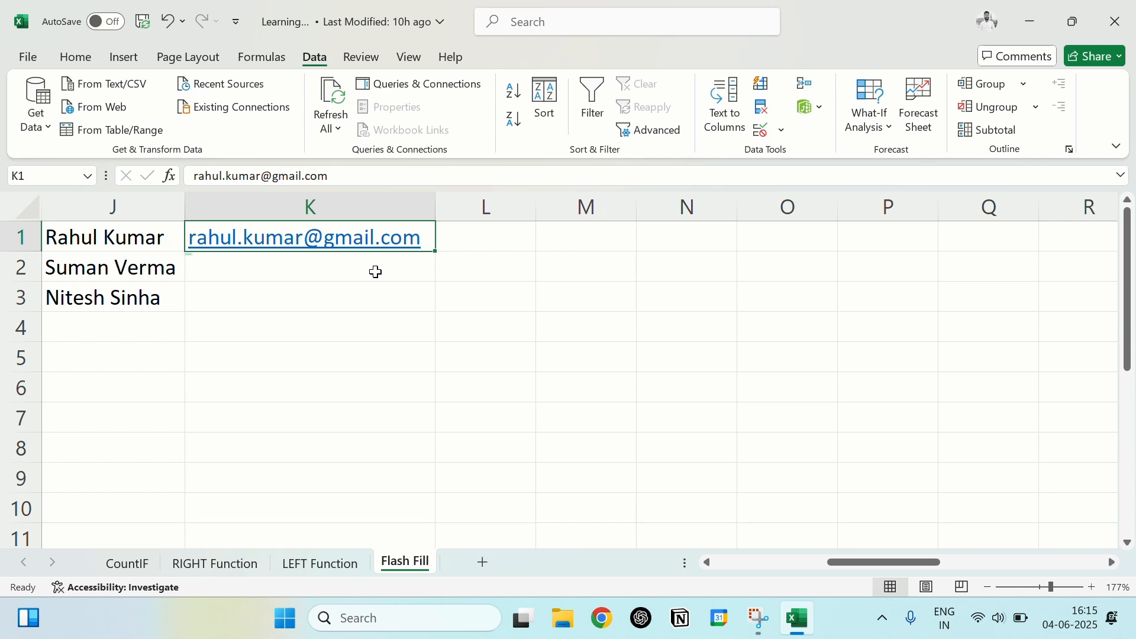
{"action": "key", "text": "ctrl+e"}
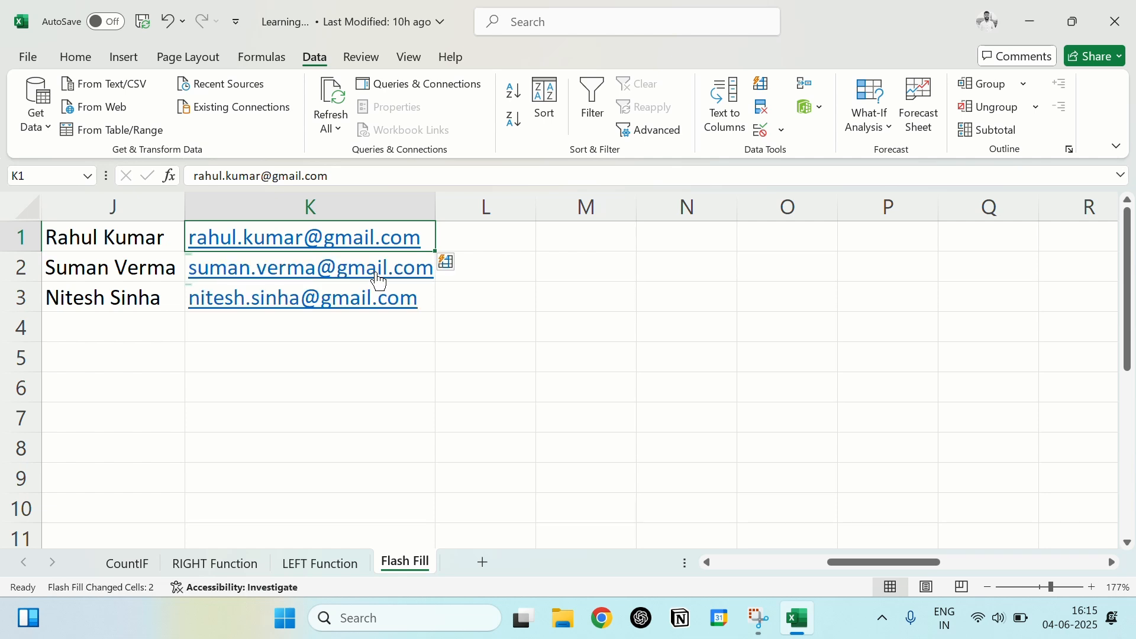
{"action": "key", "text": "ctrl+z"}
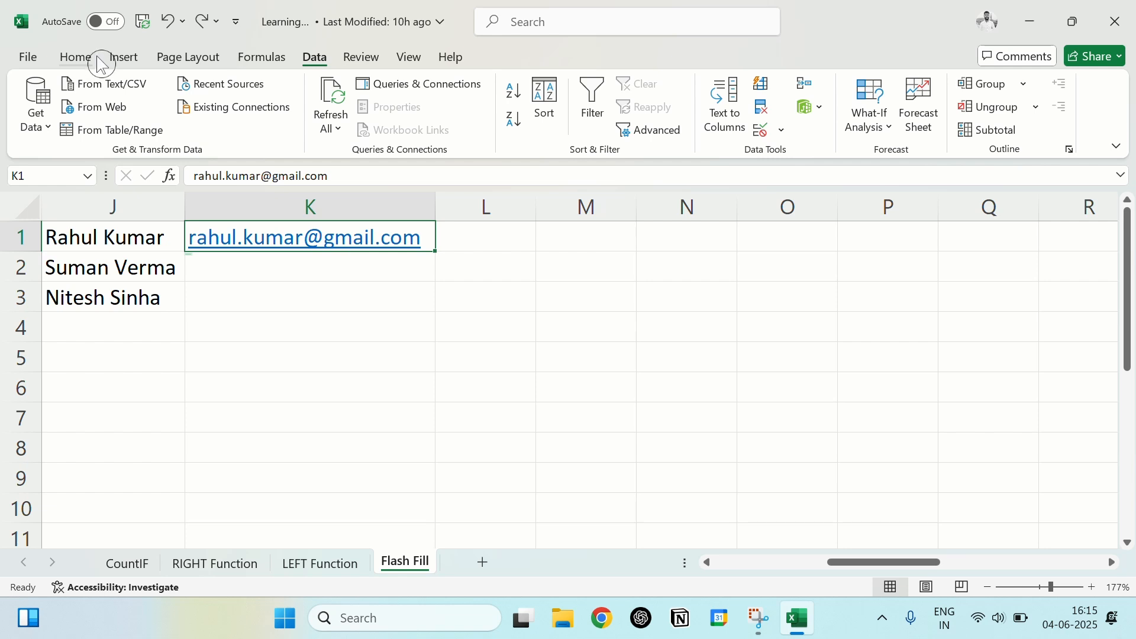
Step: Flash Fill the remaining e-mail addresses in column K from the example in K1
{"action": "left_click", "coordinate": [310, 58]}
{"action": "left_click", "coordinate": [763, 88]}
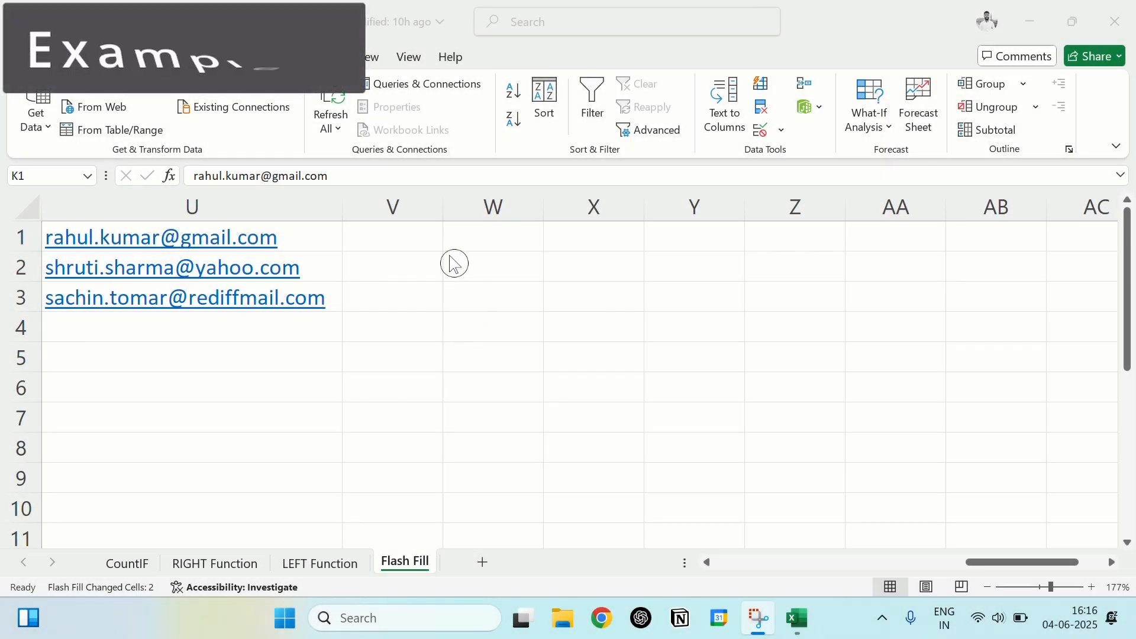
Step: Enter the domain gmail.com in cell V1 as the example for the e-mail addresses in column U
{"action": "left_click", "coordinate": [419, 245]}
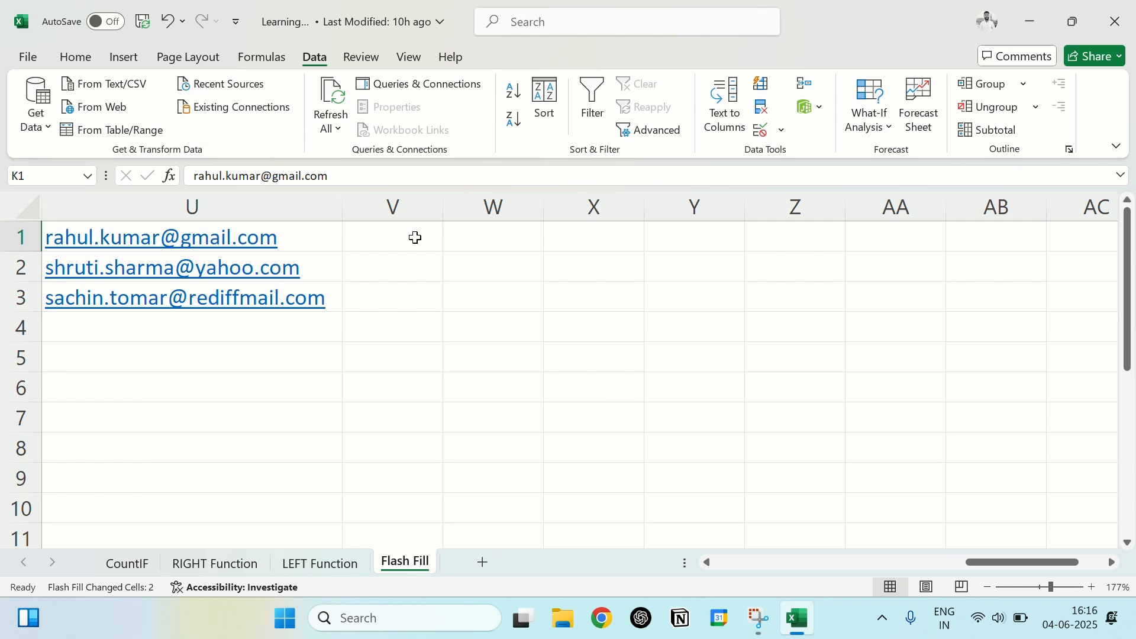
{"action": "left_click", "coordinate": [416, 238]}
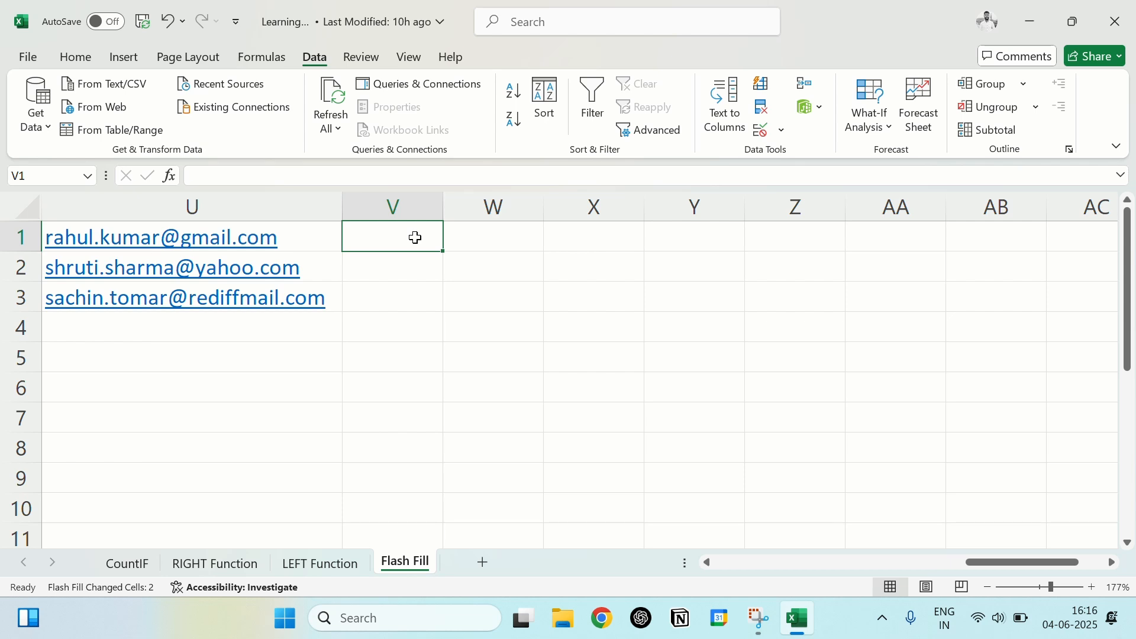
{"action": "double_click", "coordinate": [377, 249]}
{"action": "type", "text": "@"}
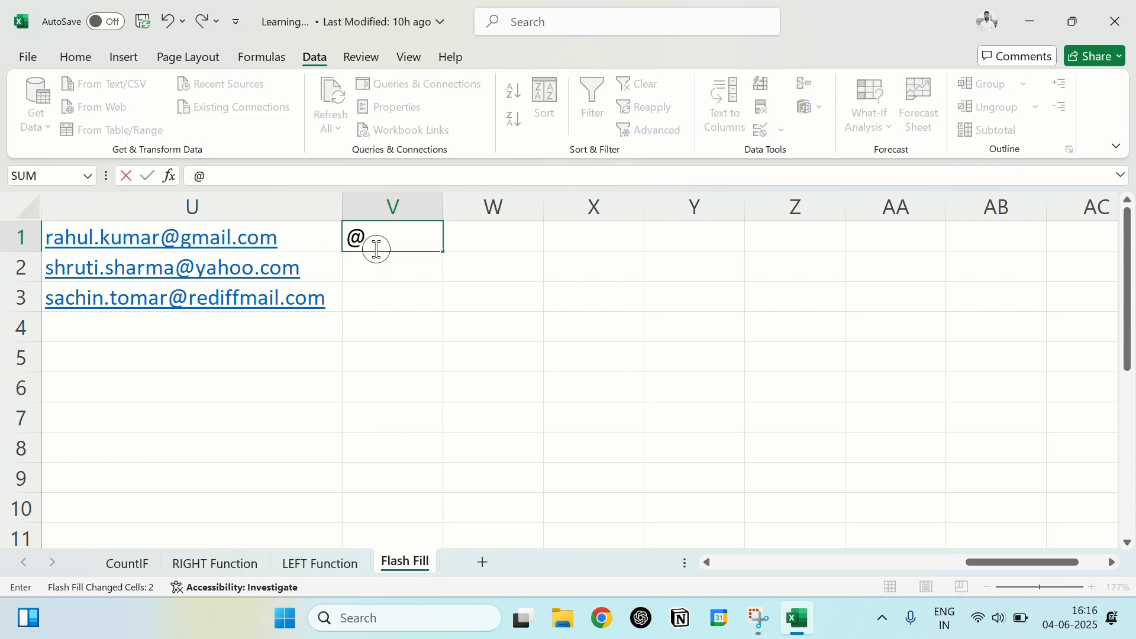
{"action": "key", "text": "BackSpace"}
{"action": "type", "text": "gmail."}
{"action": "type", "text": "com"}
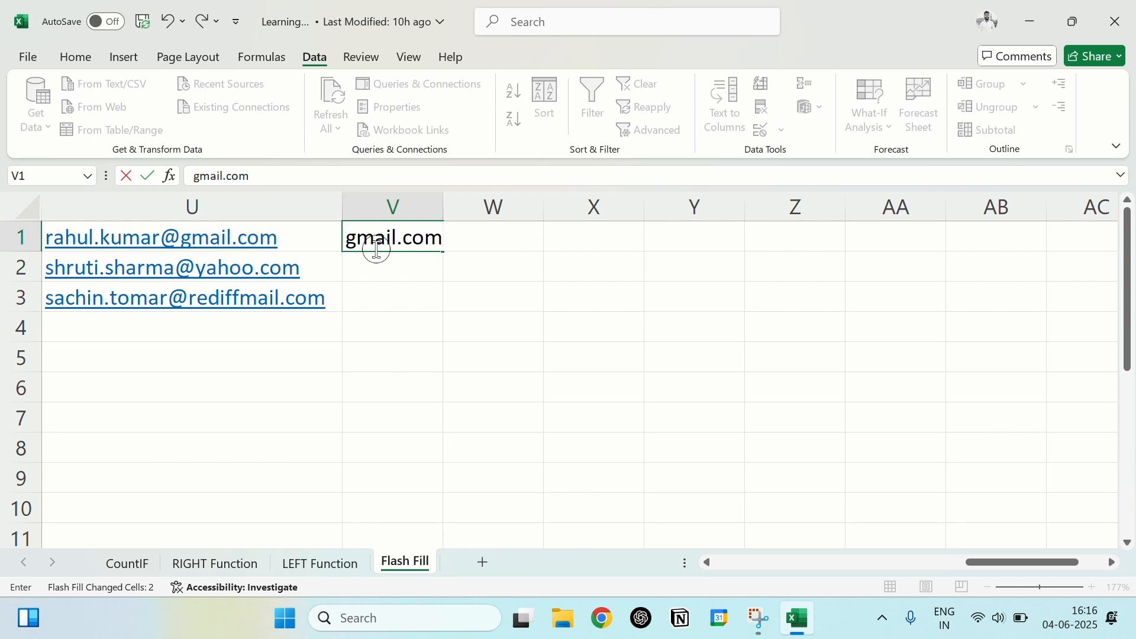
{"action": "key", "text": "Return"}
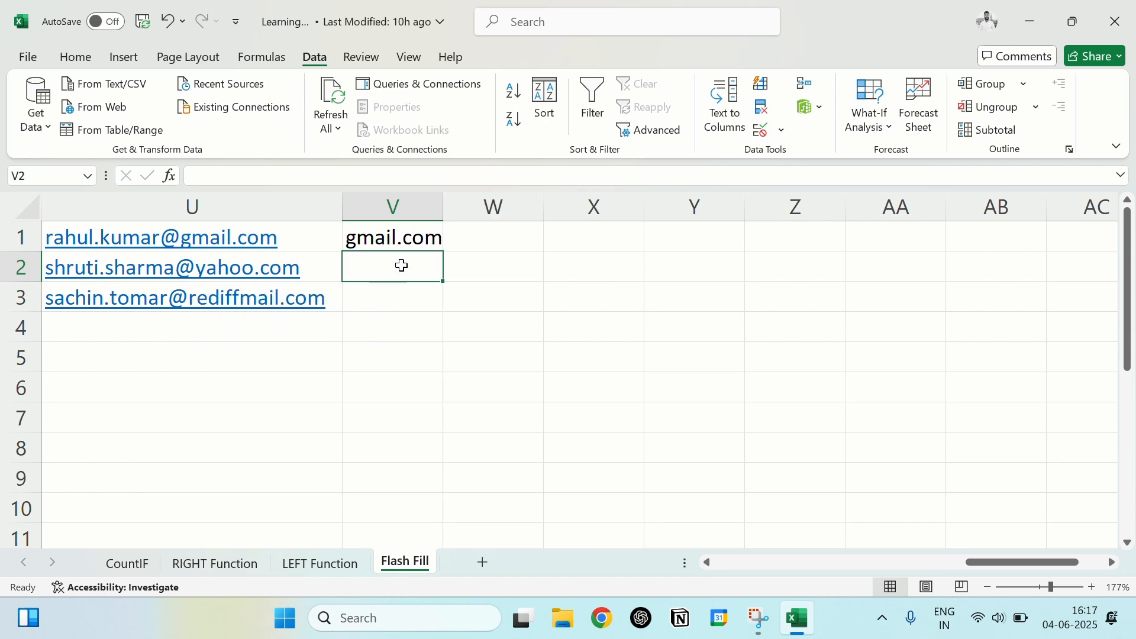
Step: Flash Fill the remaining e-mail domains in column V from V1, and autofit the column's width
{"action": "left_click", "coordinate": [428, 242]}
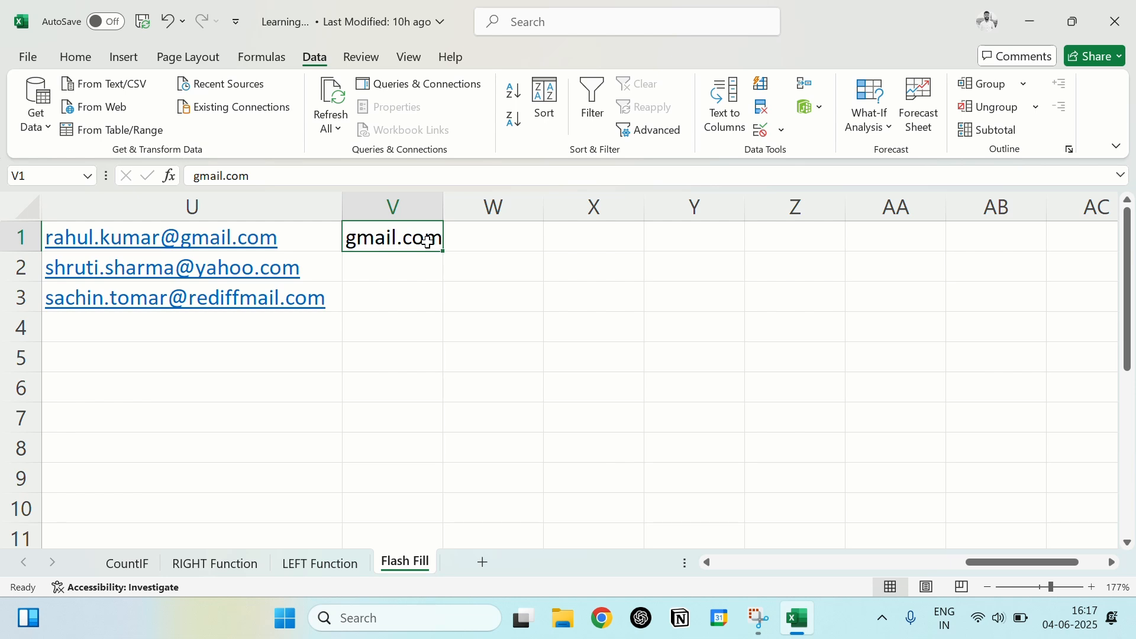
{"action": "key", "text": "ctrl+e"}
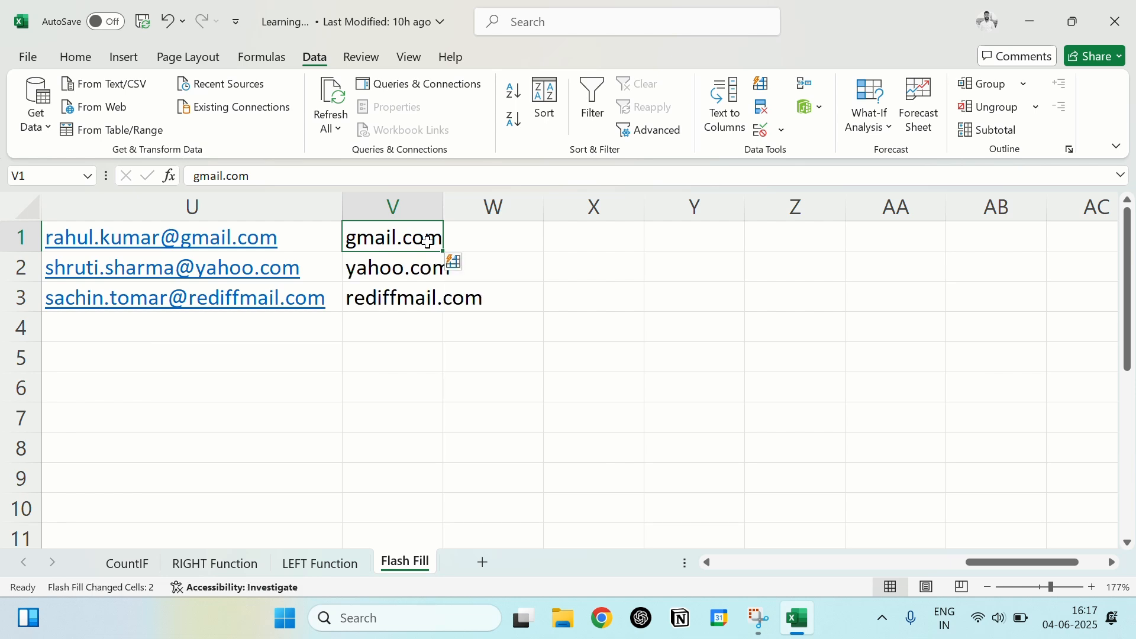
{"action": "double_click", "coordinate": [443, 209]}
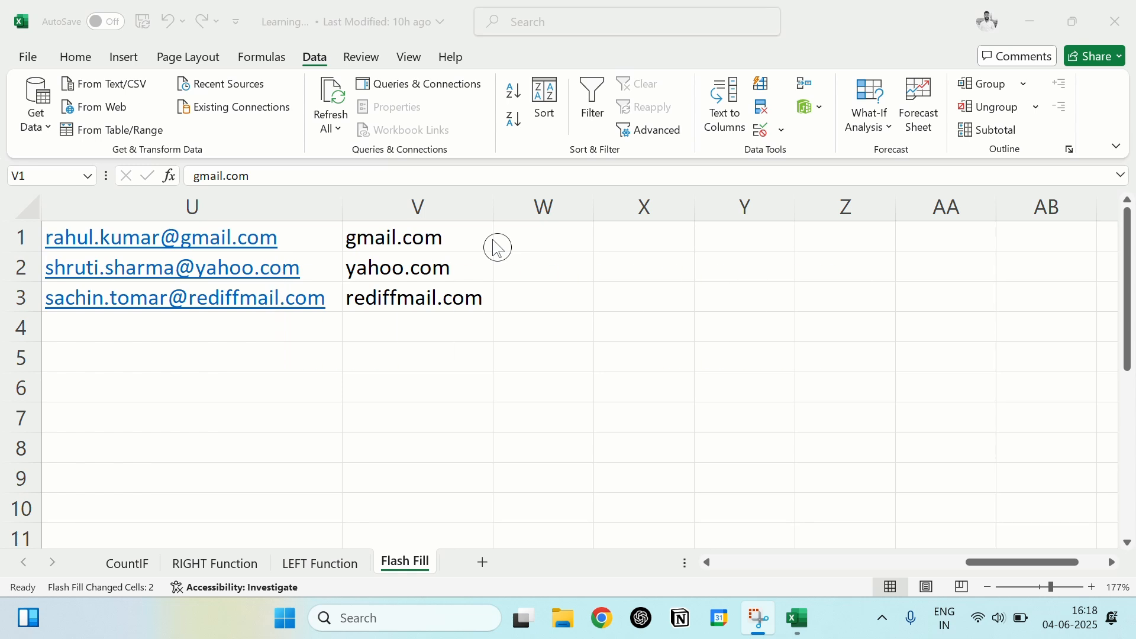
Step: Make sure Automatically Flash Fill is enabled in Excel's advanced editing options, and apply the options
{"action": "left_click", "coordinate": [37, 60]}
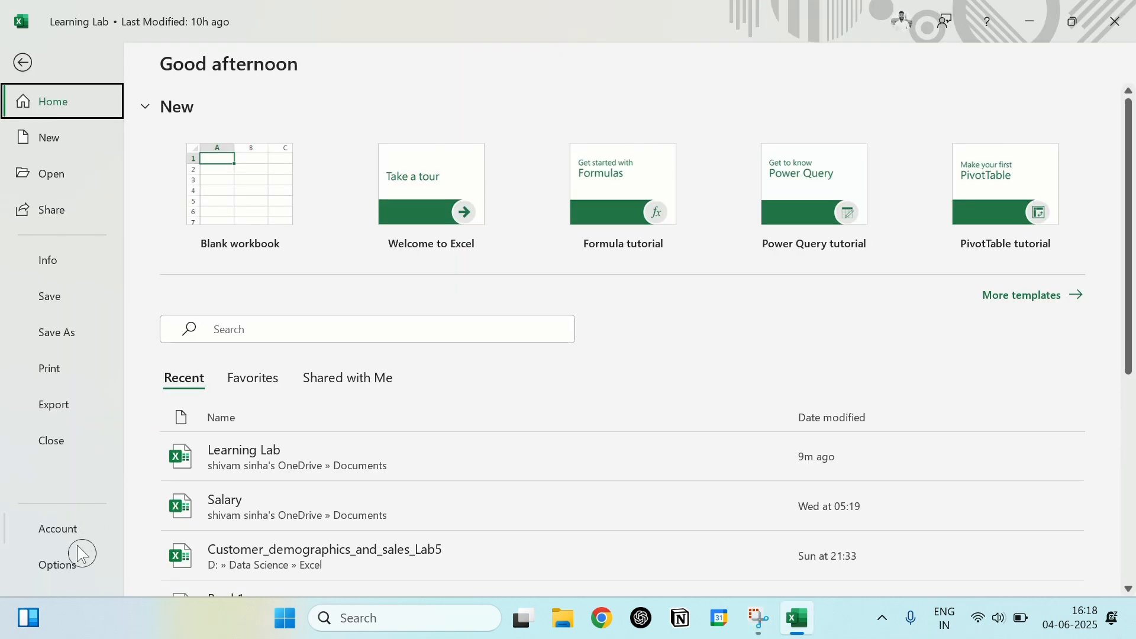
{"action": "left_click", "coordinate": [56, 565]}
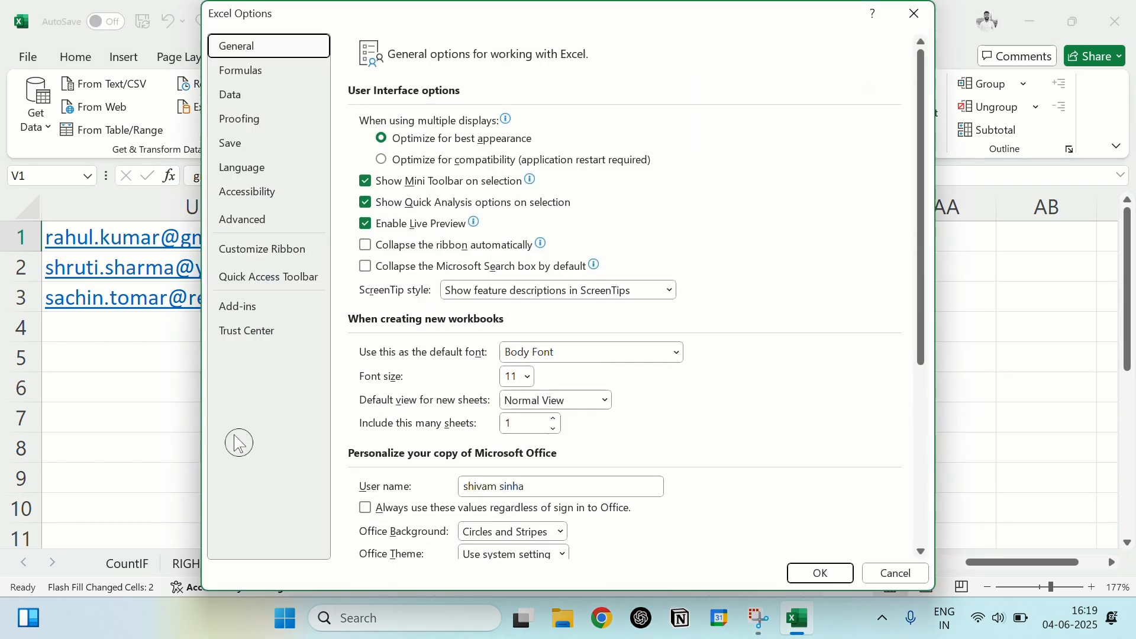
{"action": "left_click", "coordinate": [261, 222]}
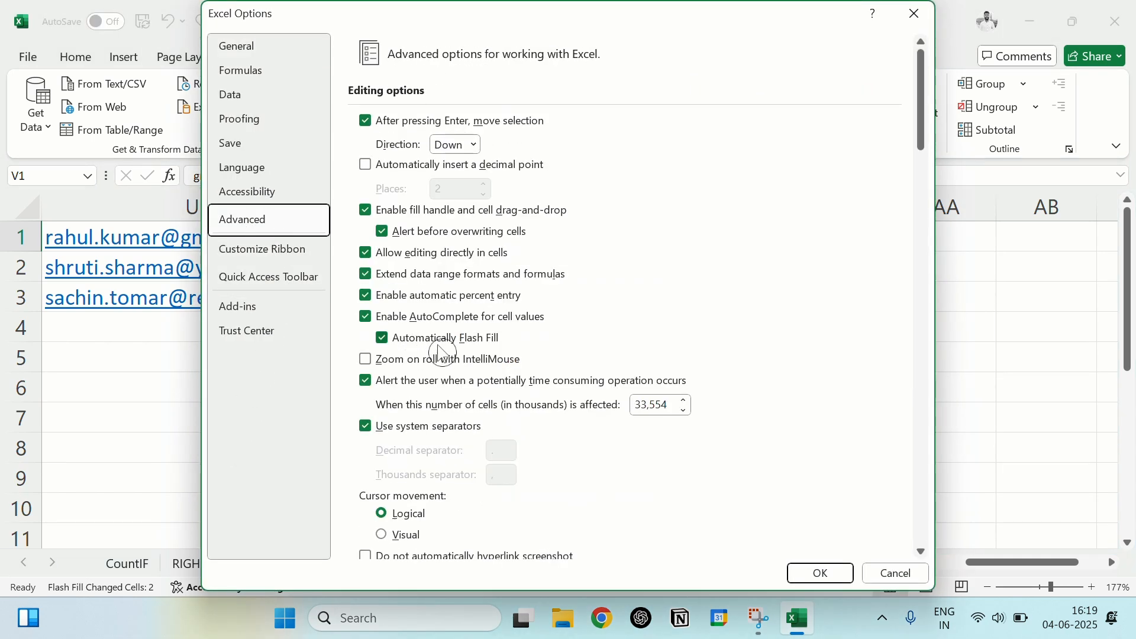
{"action": "left_click", "coordinate": [382, 340]}
{"action": "left_click", "coordinate": [383, 340]}
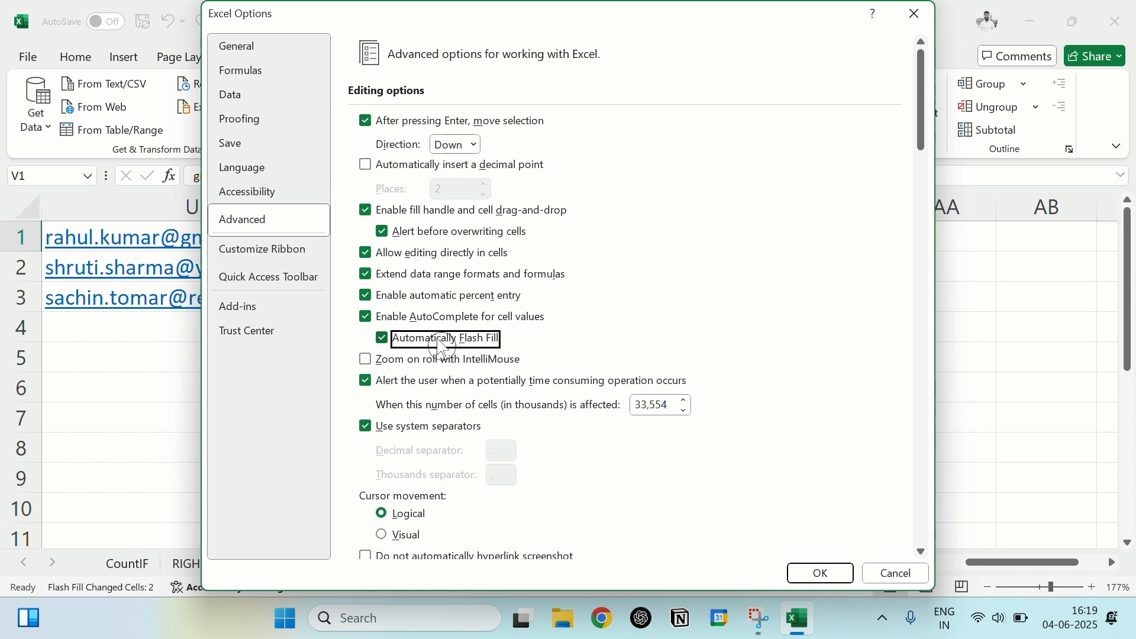
{"action": "left_click", "coordinate": [821, 575]}
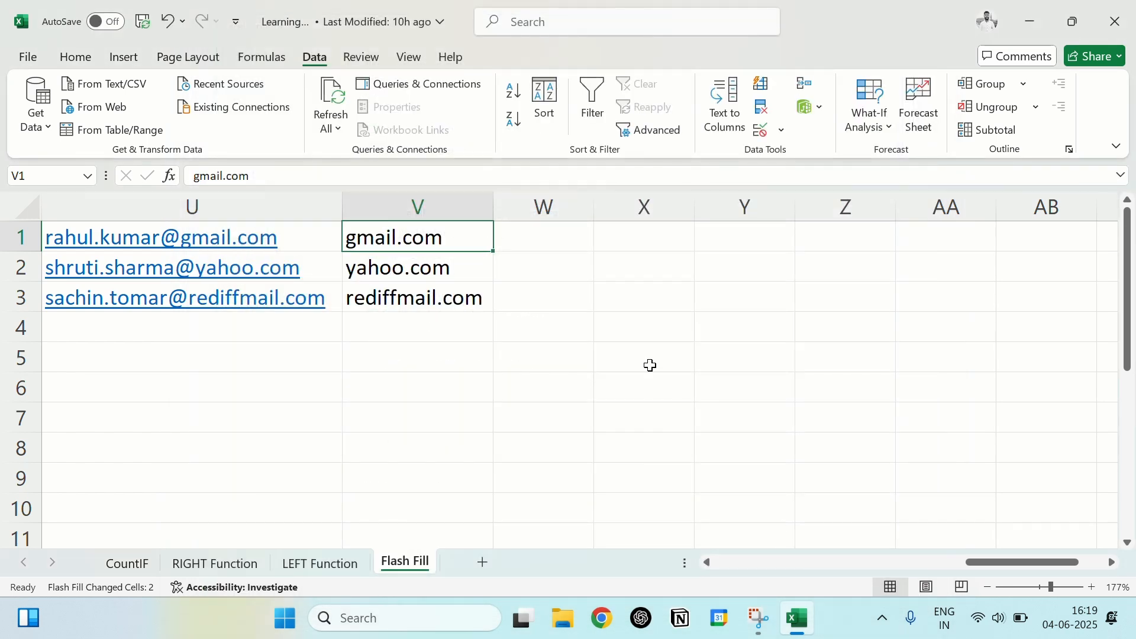